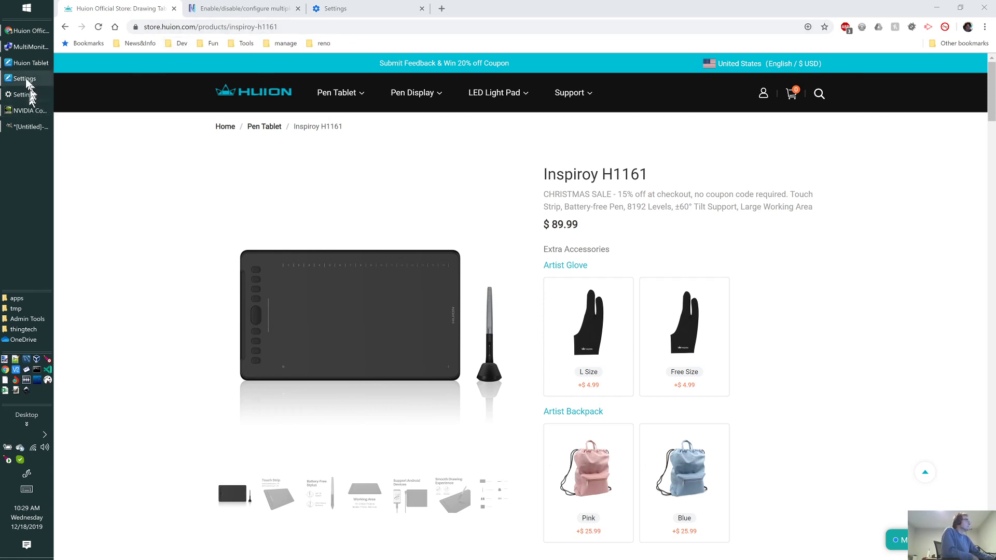
- Bring up the untitled GIMP image and paint a green wavy stroke on the left
{"action": "left_click", "coordinate": [20, 125]}
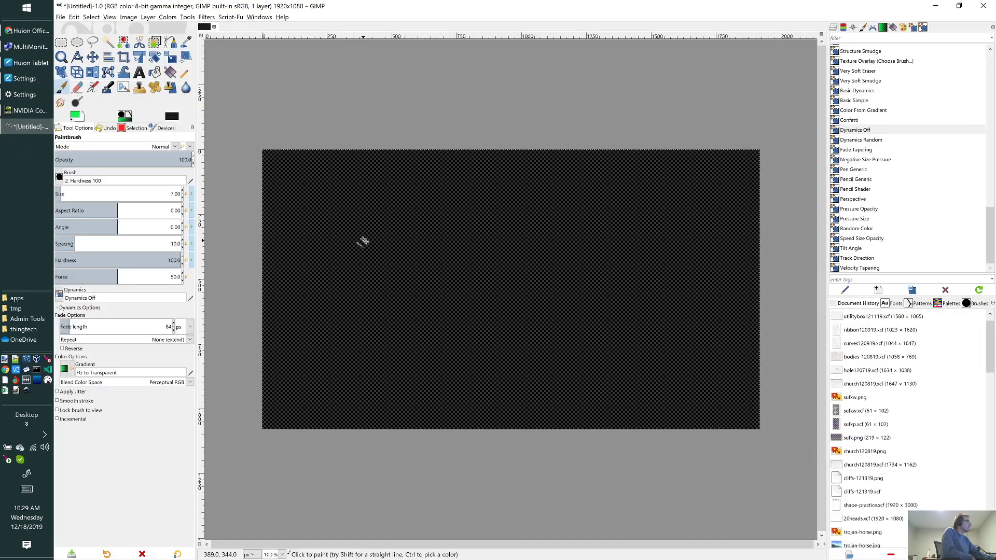
{"action": "left_click_drag", "start_coordinate": [357, 228], "coordinate": [335, 243]}
{"action": "mouse_move", "coordinate": [296, 186]}
{"action": "left_mouse_down"}
{"action": "mouse_move", "coordinate": [323, 221]}
{"action": "mouse_move", "coordinate": [311, 253]}
{"action": "mouse_move", "coordinate": [336, 292]}
{"action": "left_mouse_up"}
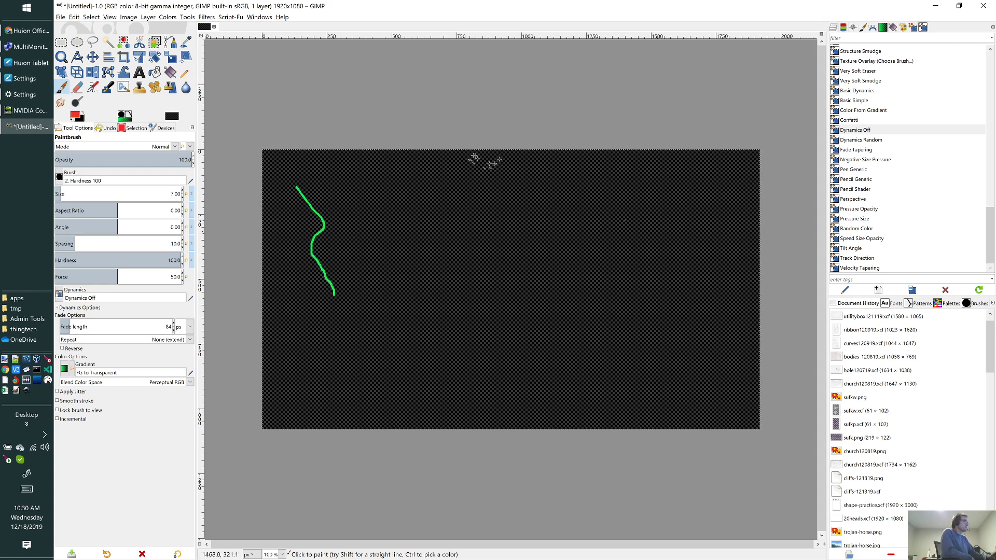
- Paint red test strokes: a long top line, bottom strokes, a hook and a dot
{"action": "mouse_move", "coordinate": [669, 192]}
{"action": "left_mouse_down"}
{"action": "mouse_move", "coordinate": [507, 227]}
{"action": "mouse_move", "coordinate": [384, 199]}
{"action": "left_mouse_up"}
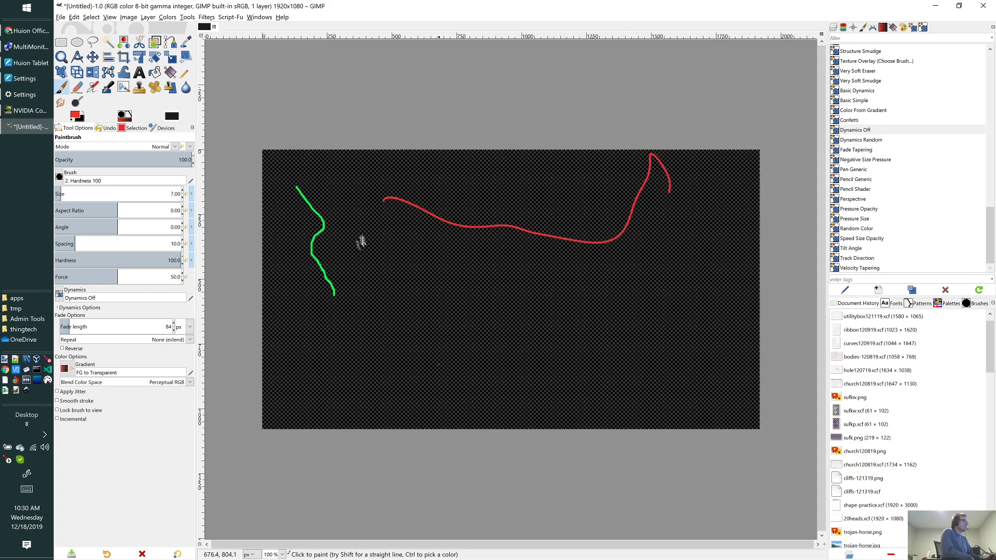
{"action": "mouse_move", "coordinate": [443, 359]}
{"action": "left_mouse_down"}
{"action": "mouse_move", "coordinate": [484, 368]}
{"action": "mouse_move", "coordinate": [499, 353]}
{"action": "left_mouse_up"}
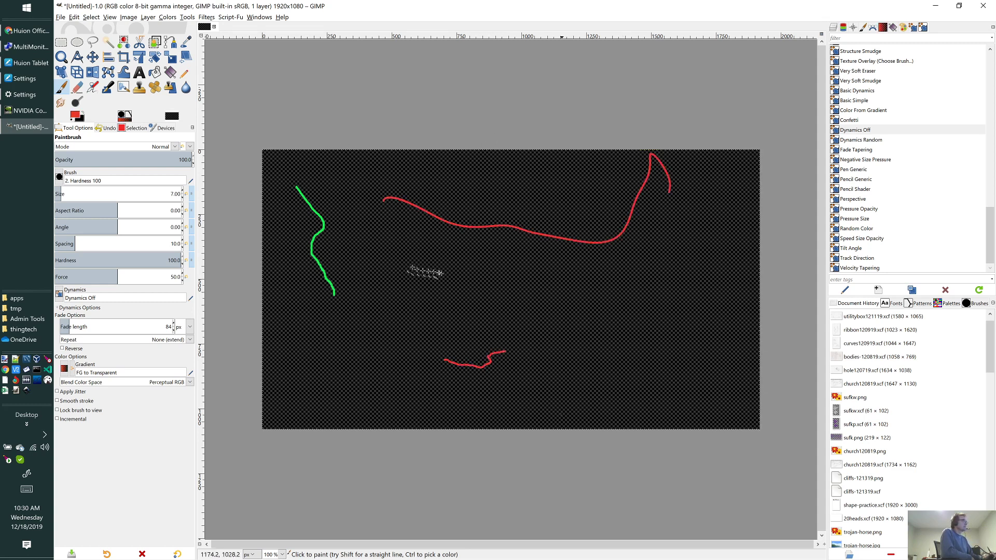
{"action": "mouse_move", "coordinate": [591, 423]}
{"action": "left_mouse_down"}
{"action": "mouse_move", "coordinate": [555, 384]}
{"action": "mouse_move", "coordinate": [503, 362]}
{"action": "mouse_move", "coordinate": [502, 382]}
{"action": "left_mouse_up"}
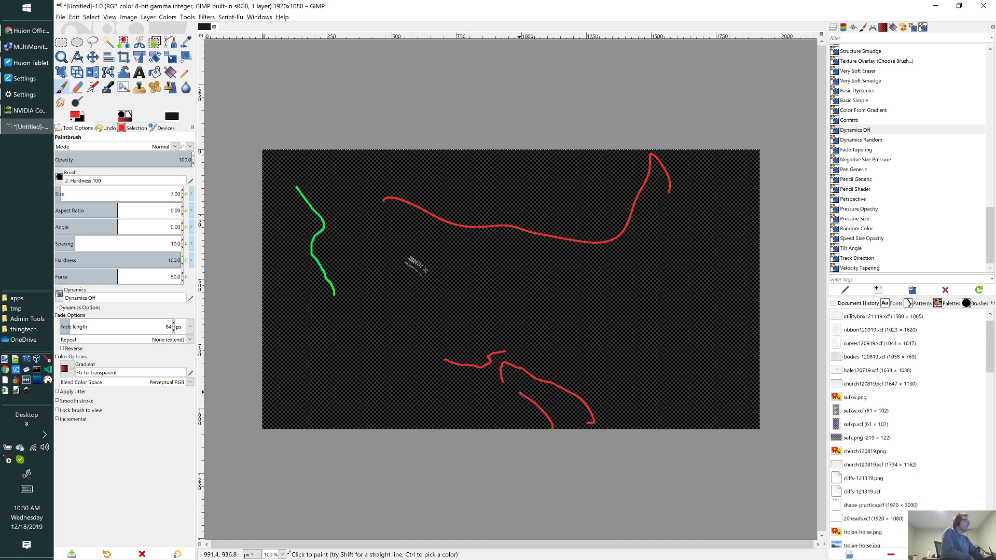
{"action": "mouse_move", "coordinate": [553, 429]}
{"action": "left_mouse_down"}
{"action": "mouse_move", "coordinate": [516, 391]}
{"action": "mouse_move", "coordinate": [529, 376]}
{"action": "mouse_move", "coordinate": [543, 382]}
{"action": "mouse_move", "coordinate": [504, 366]}
{"action": "left_mouse_up"}
{"action": "left_click", "coordinate": [515, 348]}
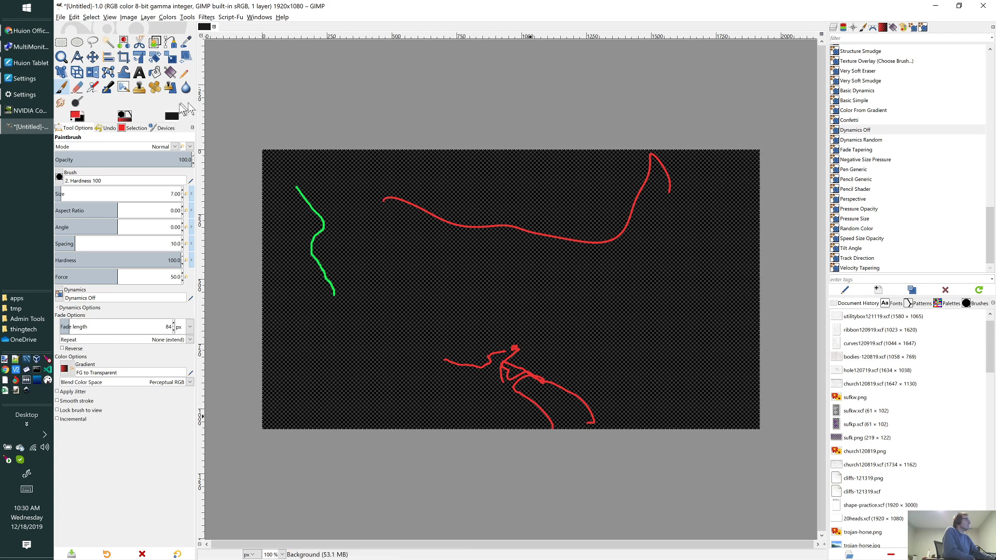
- Open Windows Display settings, select display 3 and scroll through Scale and layout
{"action": "left_click", "coordinate": [16, 96]}
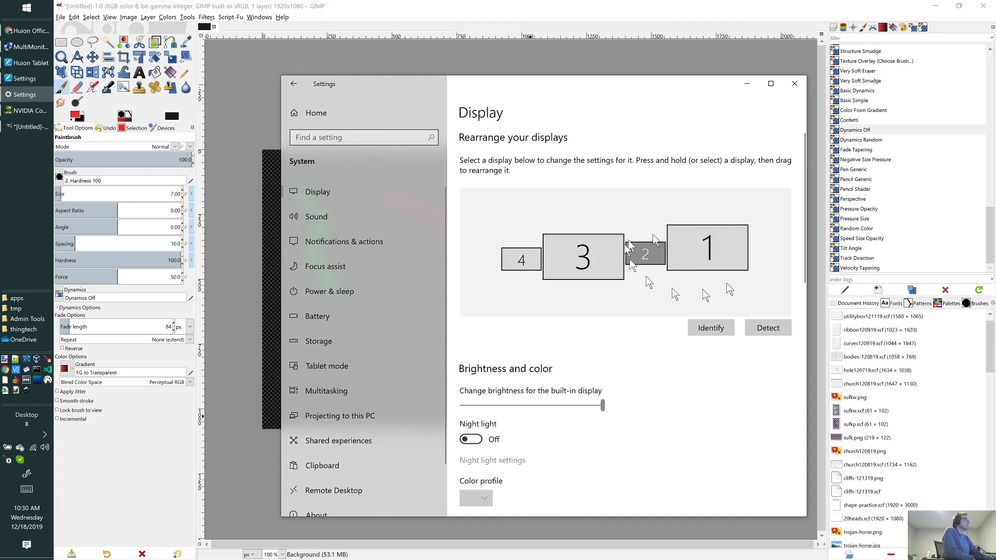
{"action": "left_click", "coordinate": [557, 242]}
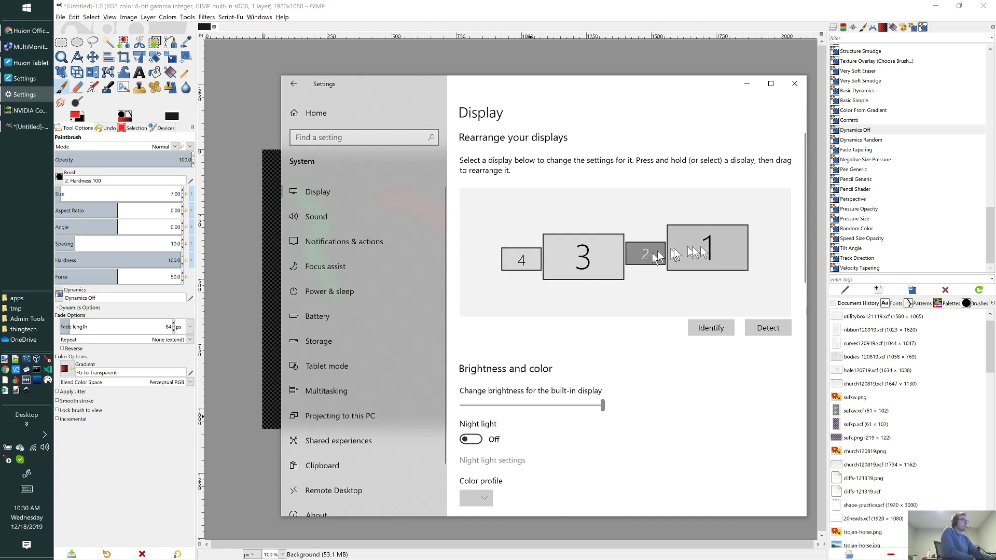
{"action": "scroll", "coordinate": [643, 320], "scroll_direction": "down", "scroll_amount": 6}
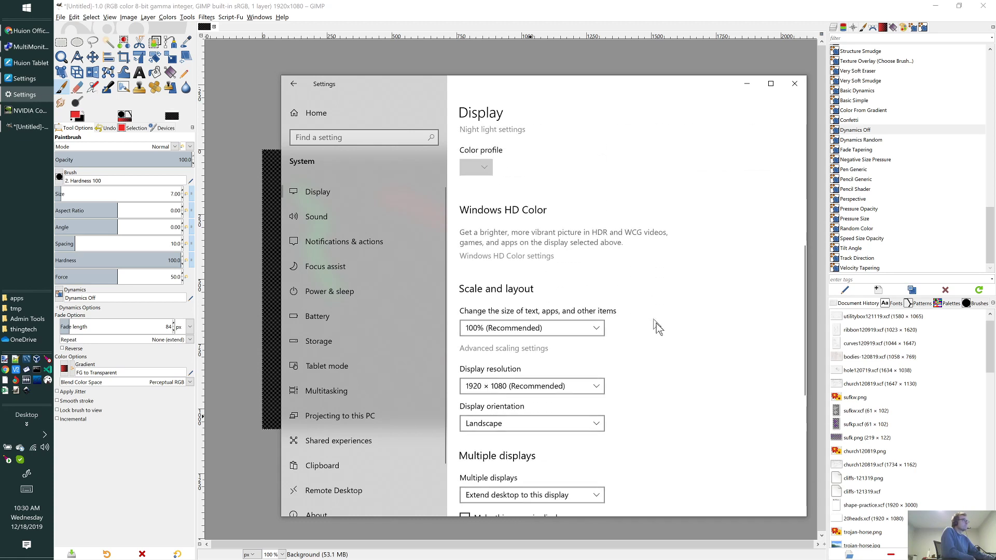
{"action": "scroll", "coordinate": [654, 324], "scroll_direction": "down", "scroll_amount": 2}
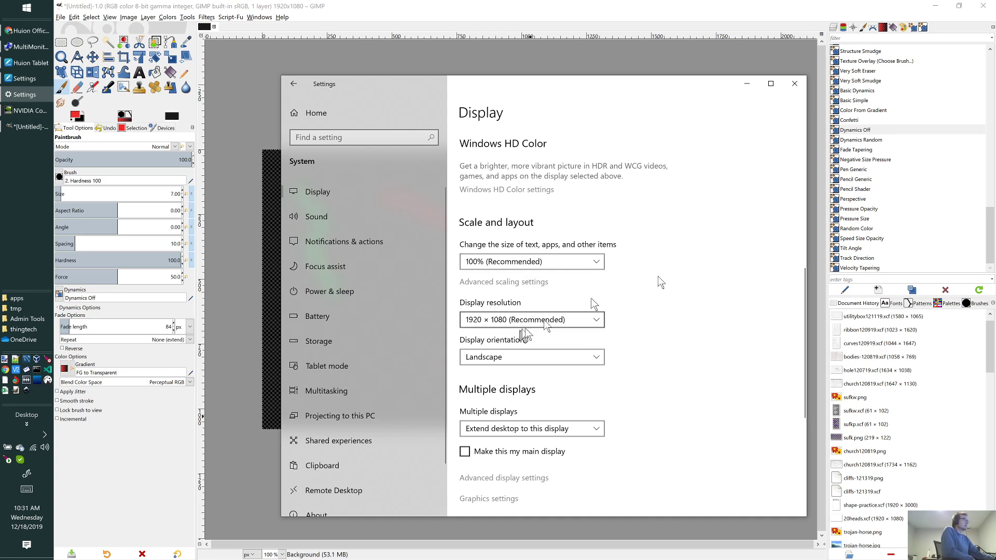
{"action": "scroll", "coordinate": [662, 288], "scroll_direction": "up", "scroll_amount": 10}
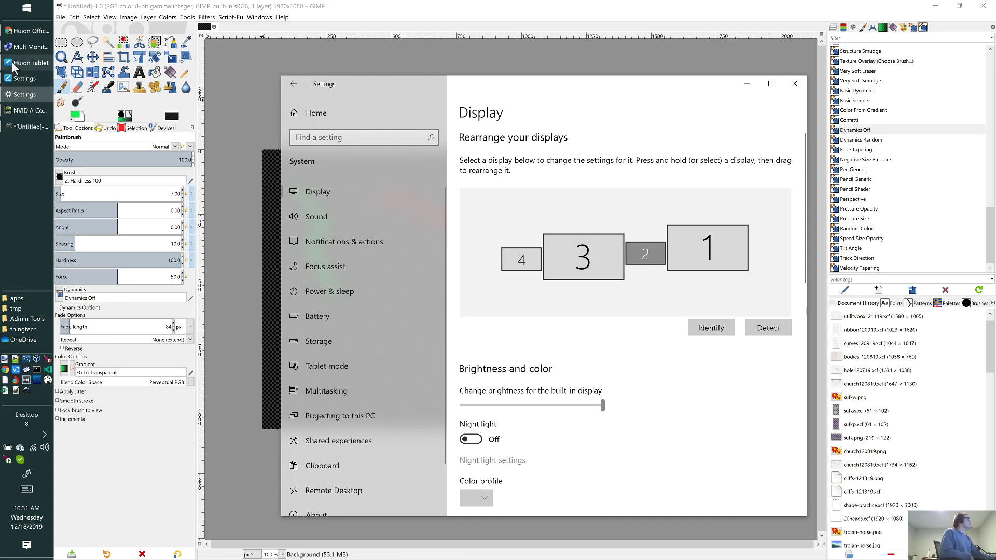
- Bring the MultiMonitorTool window to the front
{"action": "mouse_move", "coordinate": [18, 49]}
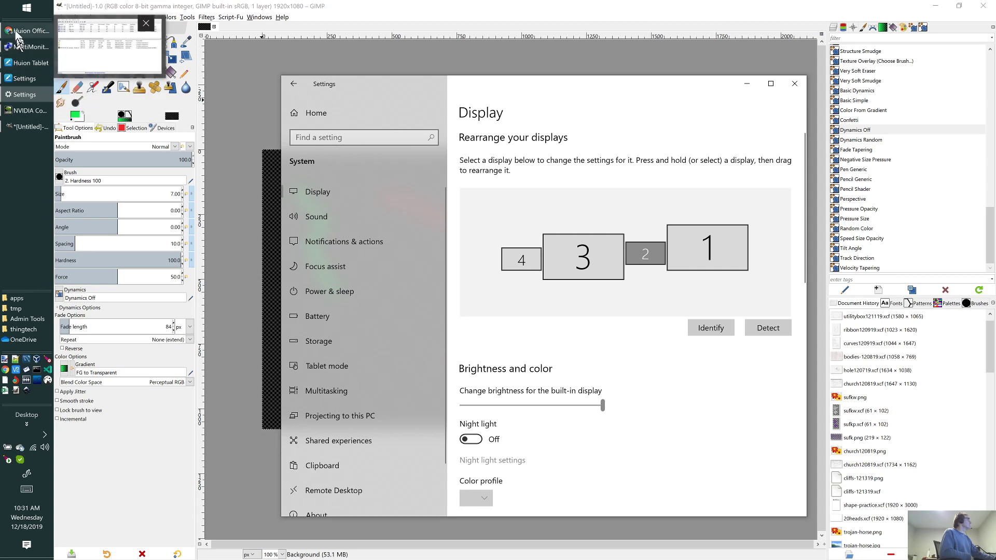
{"action": "left_click", "coordinate": [15, 33]}
{"action": "left_click", "coordinate": [234, 11]}
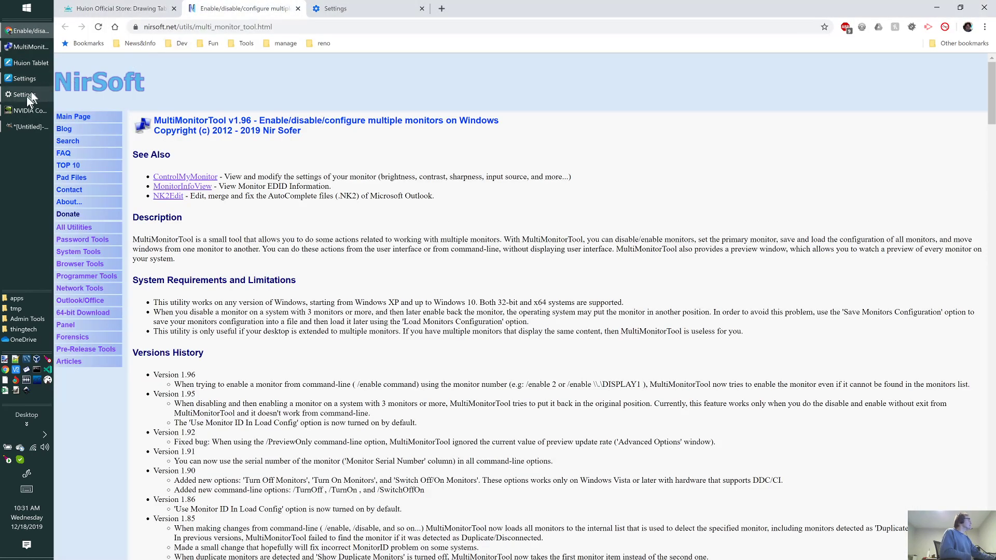
{"action": "left_click", "coordinate": [15, 48]}
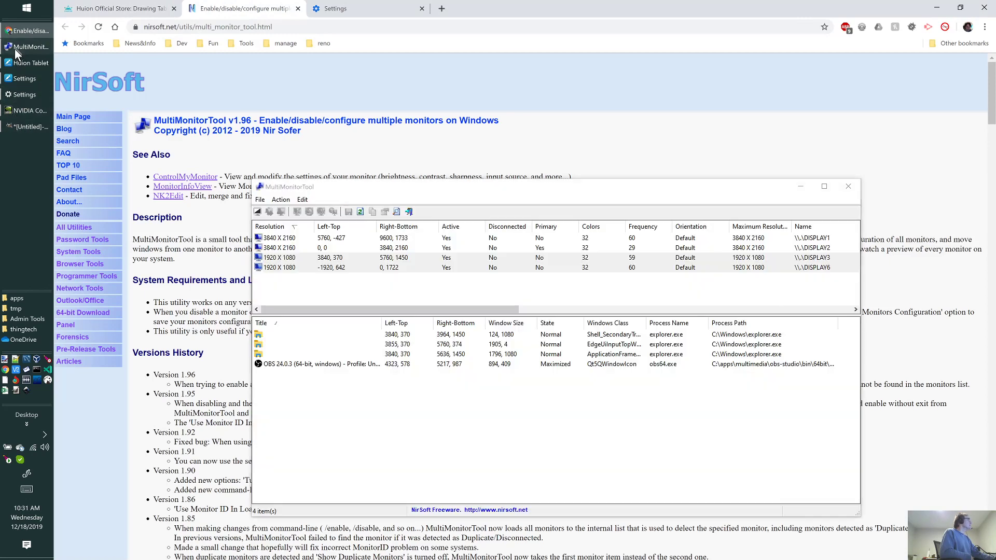
- Disable the DISPLAY3 and DISPLAY6 monitors in MultiMonitorTool
{"action": "left_click", "coordinate": [281, 239]}
{"action": "left_click_drag", "start_coordinate": [286, 282], "coordinate": [284, 260]}
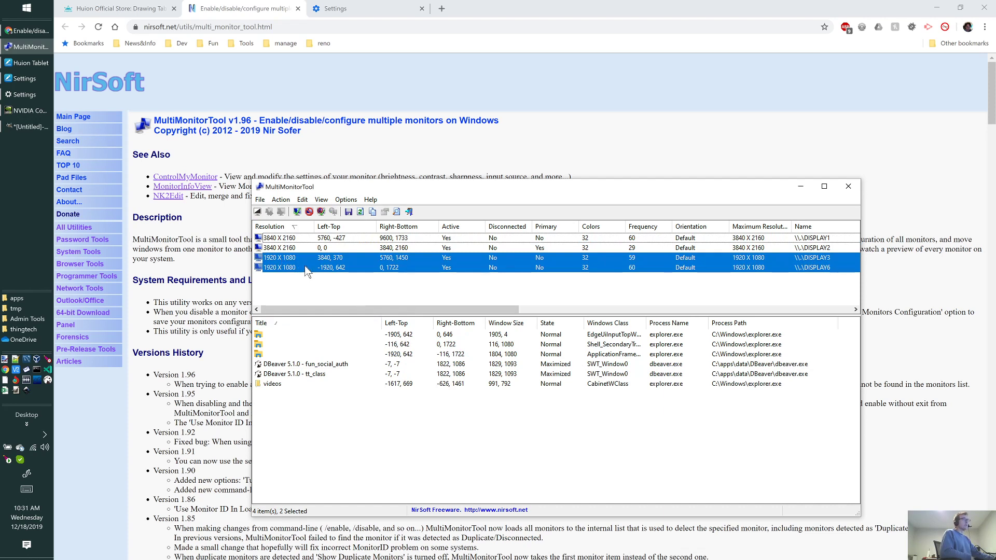
{"action": "right_click", "coordinate": [306, 265]}
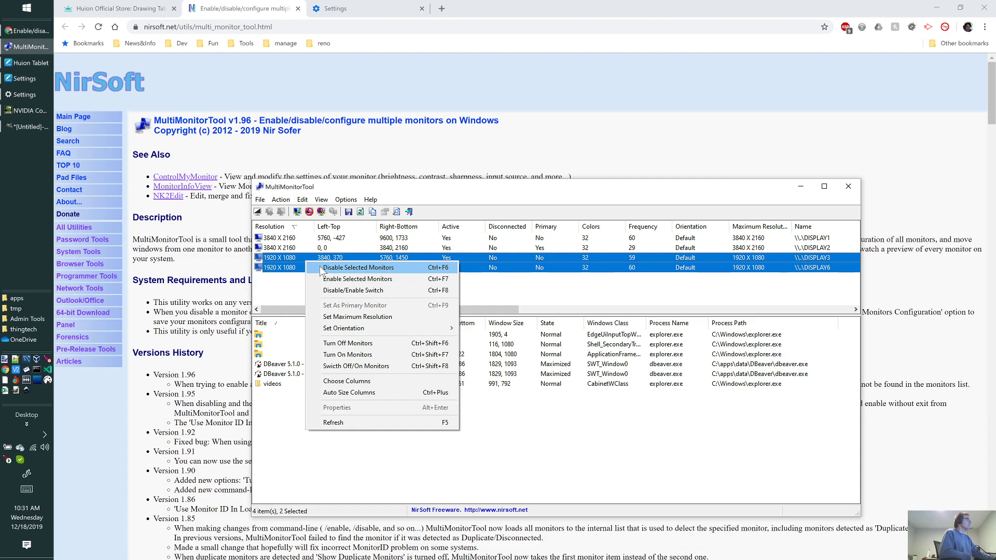
{"action": "left_click", "coordinate": [330, 268]}
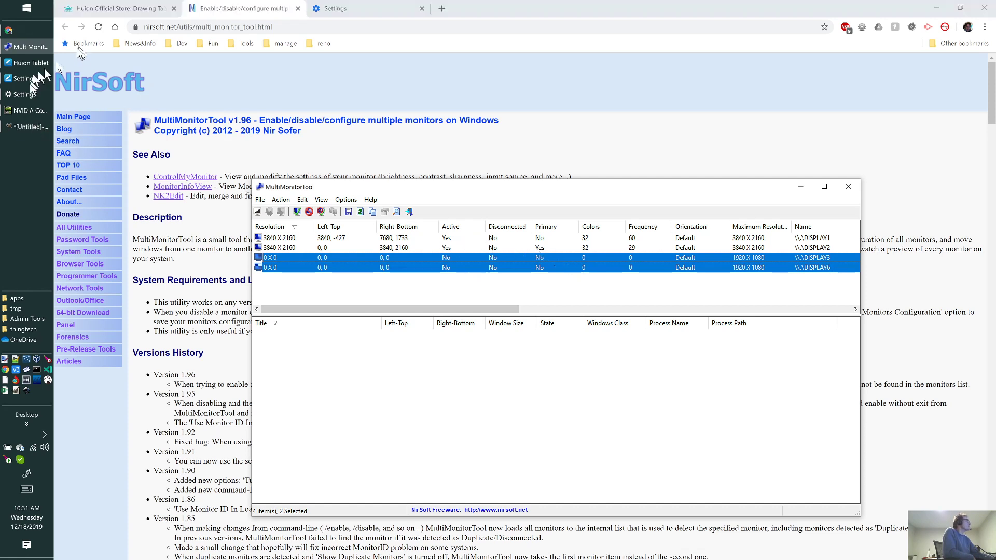
- Check the monitor layout in Display settings, then return to the GIMP drawing
{"action": "left_click", "coordinate": [20, 96]}
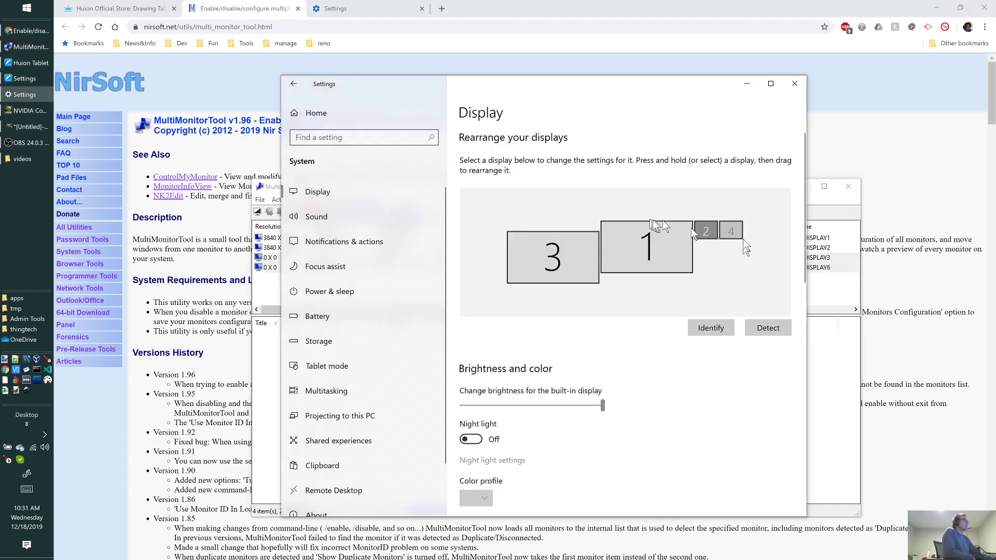
{"action": "scroll", "coordinate": [706, 309], "scroll_direction": "down", "scroll_amount": 5}
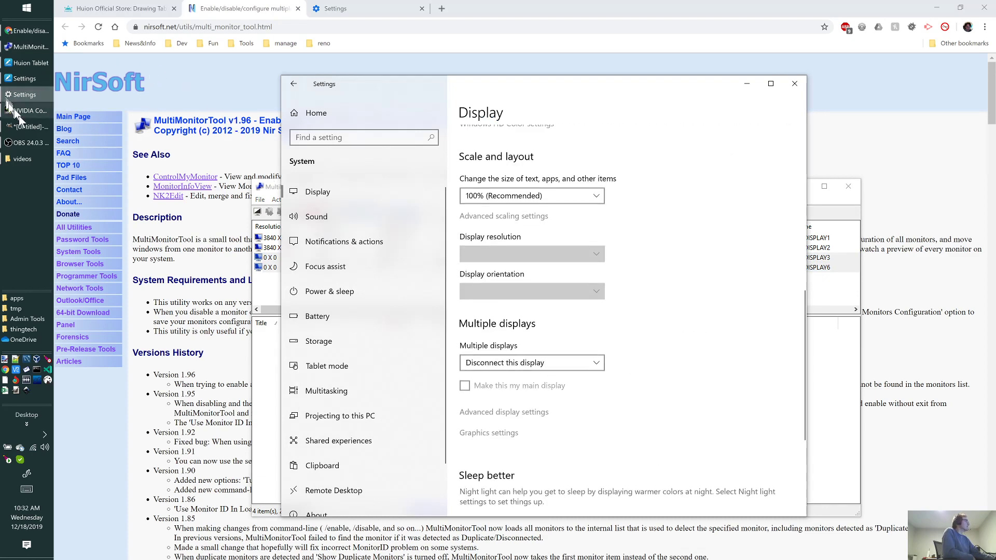
{"action": "left_click", "coordinate": [19, 127]}
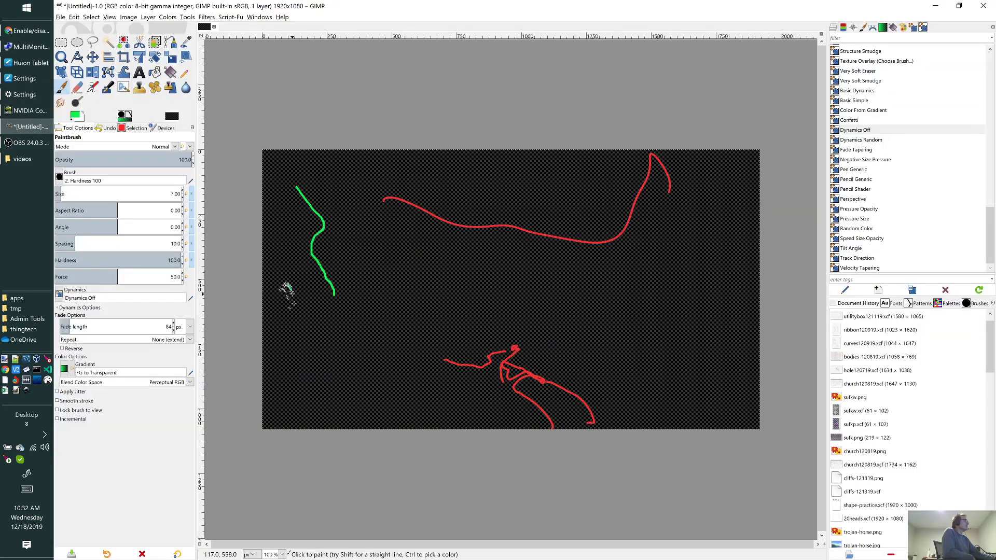
- Paint a green stroke near the left edge, then quit GIMP discarding changes and relaunch it
{"action": "mouse_move", "coordinate": [288, 285]}
{"action": "left_mouse_down"}
{"action": "mouse_move", "coordinate": [298, 320]}
{"action": "mouse_move", "coordinate": [327, 335]}
{"action": "left_mouse_up"}
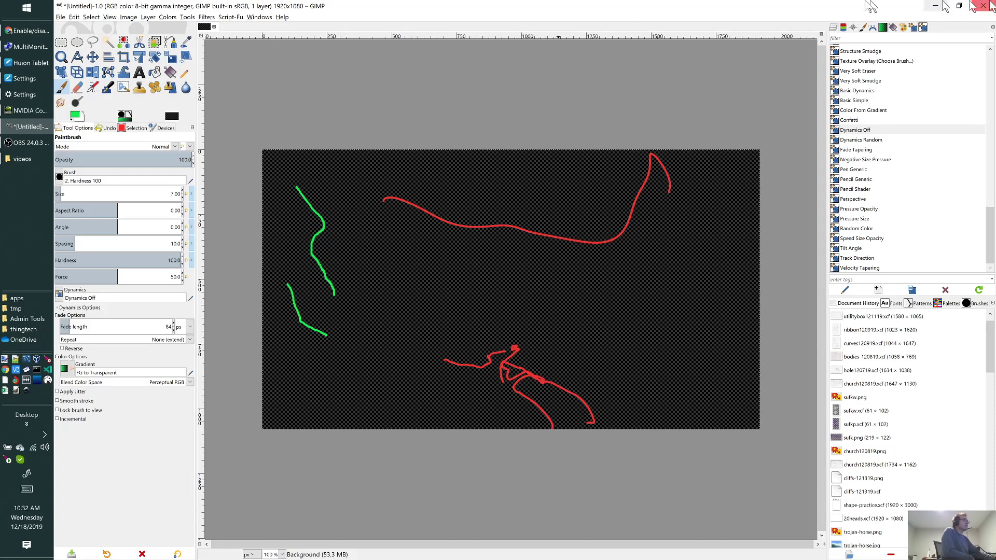
{"action": "left_click", "coordinate": [984, 7]}
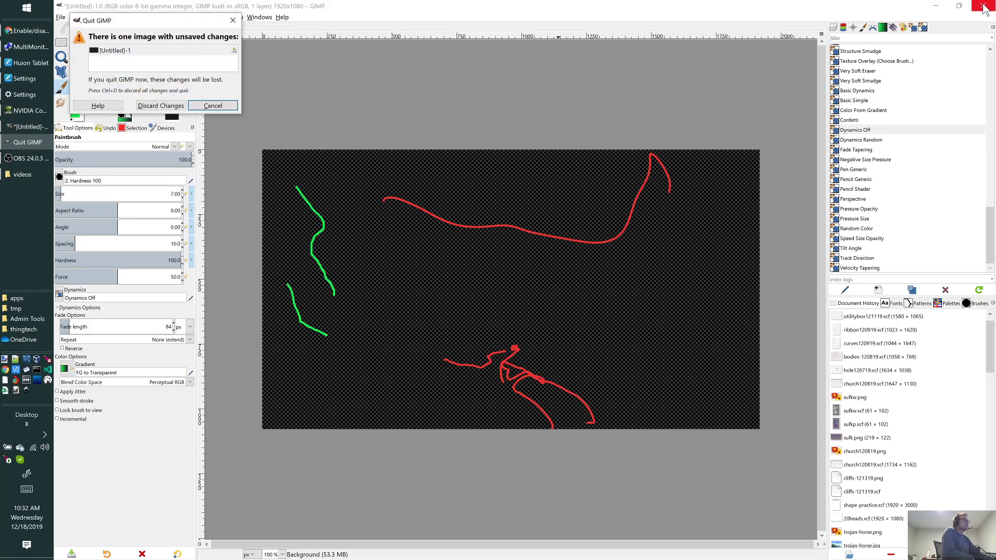
{"action": "left_click", "coordinate": [148, 105]}
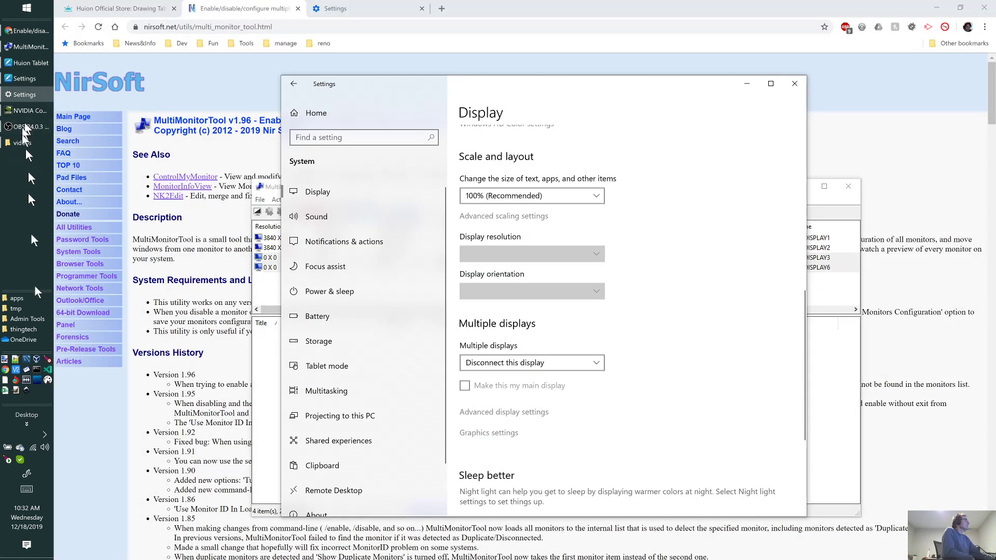
{"action": "left_click", "coordinate": [16, 391]}
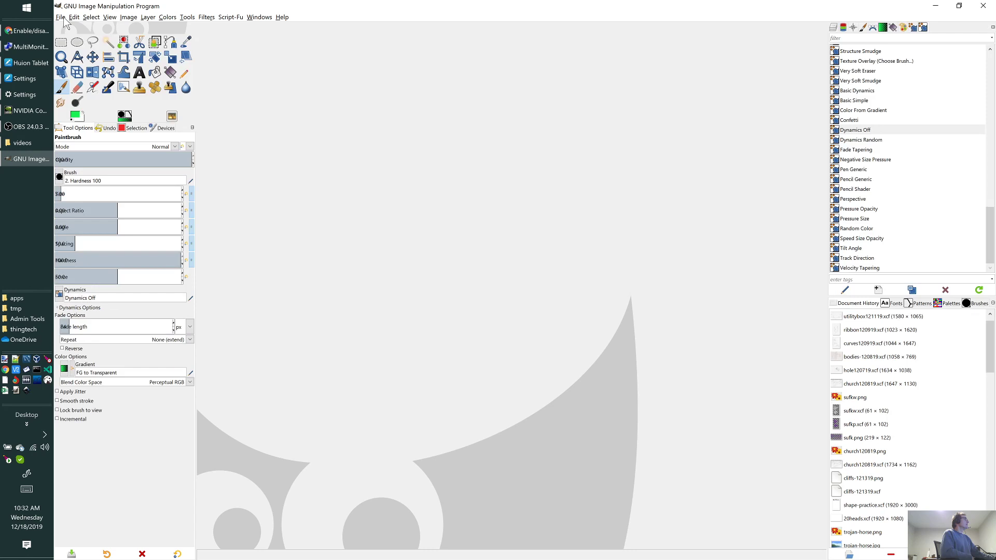
- Create a new 1920x1080 image and paint a red wavy stroke near the top left
{"action": "left_click", "coordinate": [64, 19]}
{"action": "left_click", "coordinate": [68, 27]}
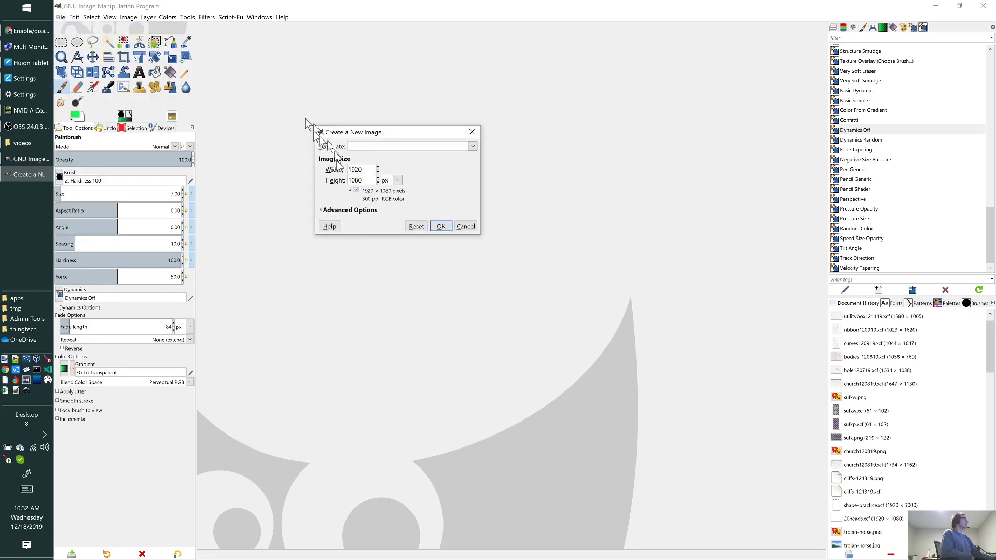
{"action": "left_click", "coordinate": [441, 226]}
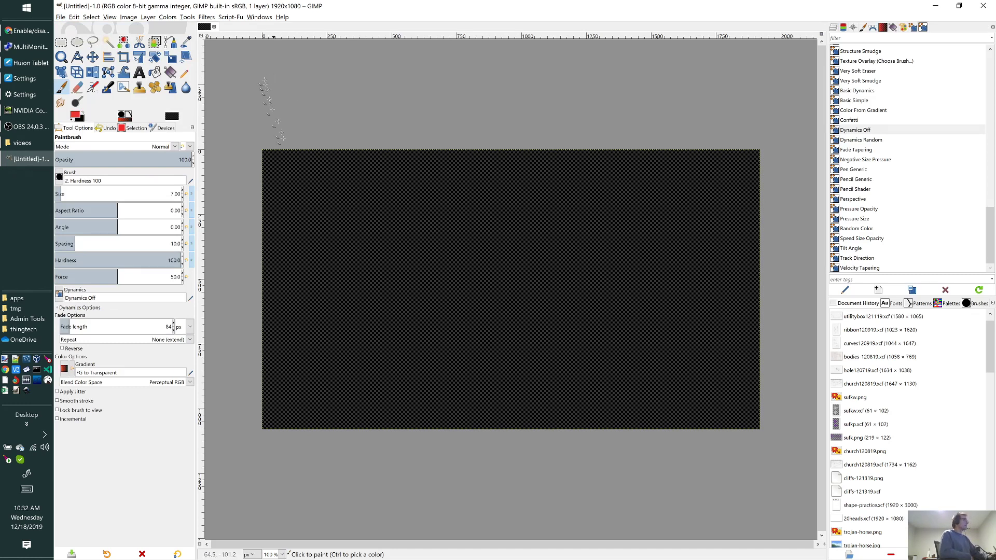
{"action": "mouse_move", "coordinate": [309, 193]}
{"action": "left_mouse_down"}
{"action": "mouse_move", "coordinate": [341, 207]}
{"action": "mouse_move", "coordinate": [358, 201]}
{"action": "mouse_move", "coordinate": [381, 226]}
{"action": "mouse_move", "coordinate": [450, 225]}
{"action": "left_mouse_up"}
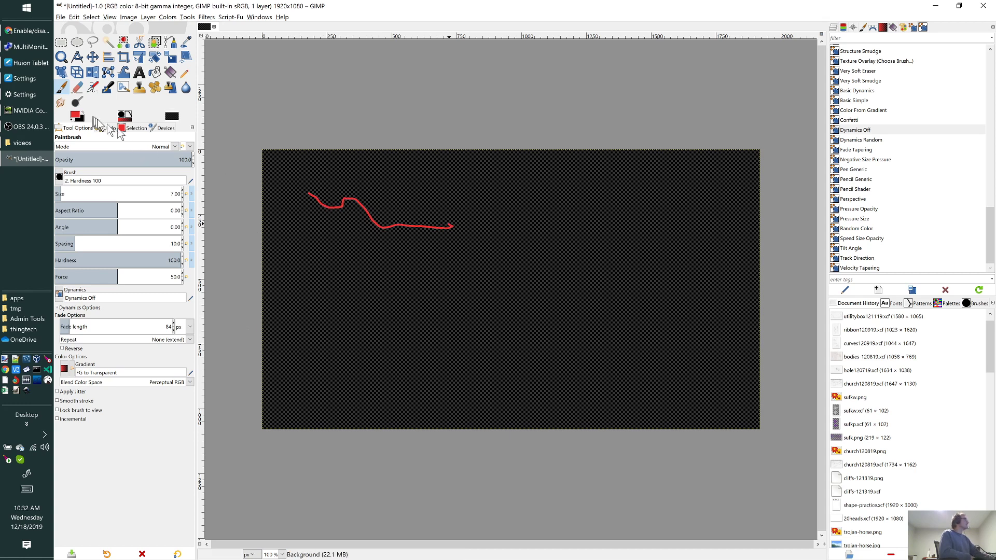
- Switch the paint colour to green and paint three green strokes across the canvas
{"action": "left_click", "coordinate": [79, 118]}
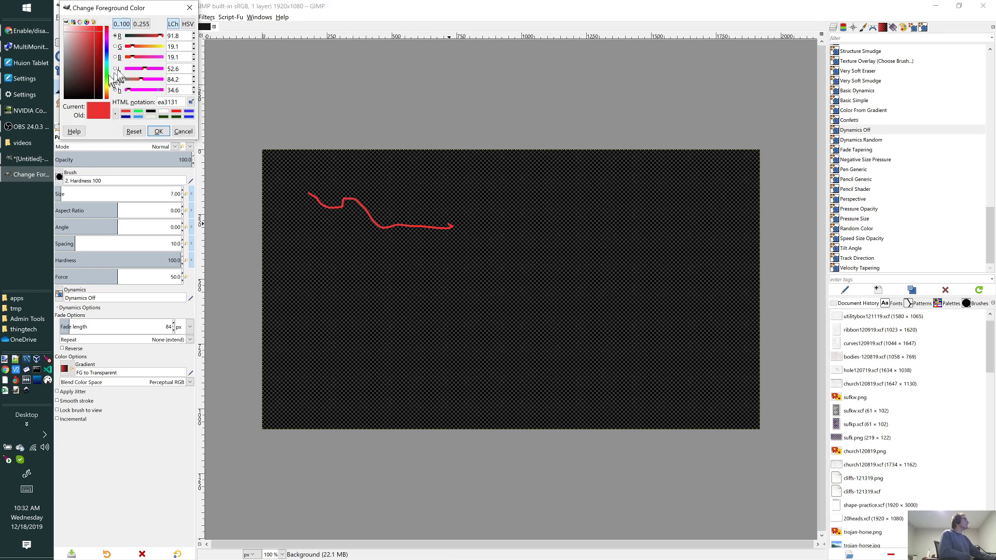
{"action": "left_click", "coordinate": [107, 71]}
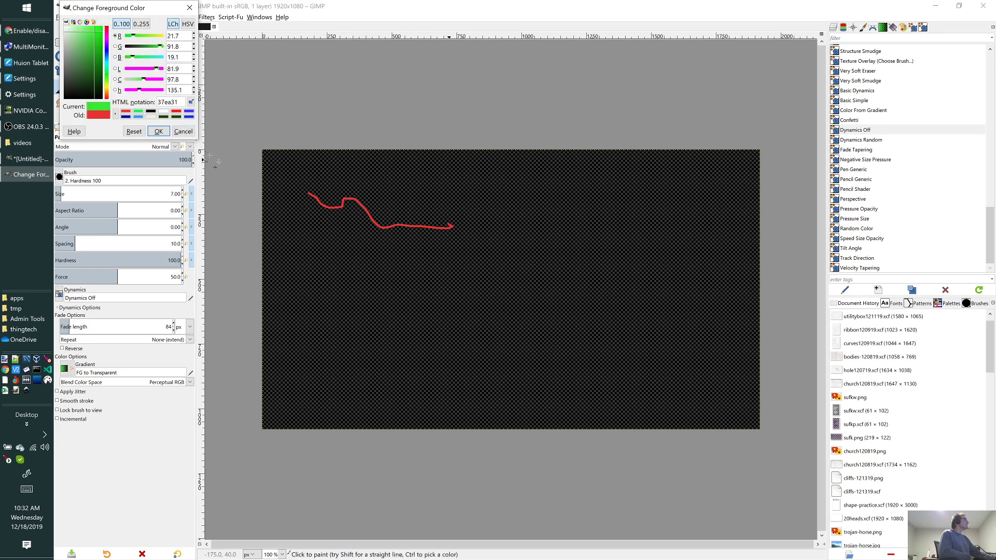
{"action": "left_click", "coordinate": [161, 133]}
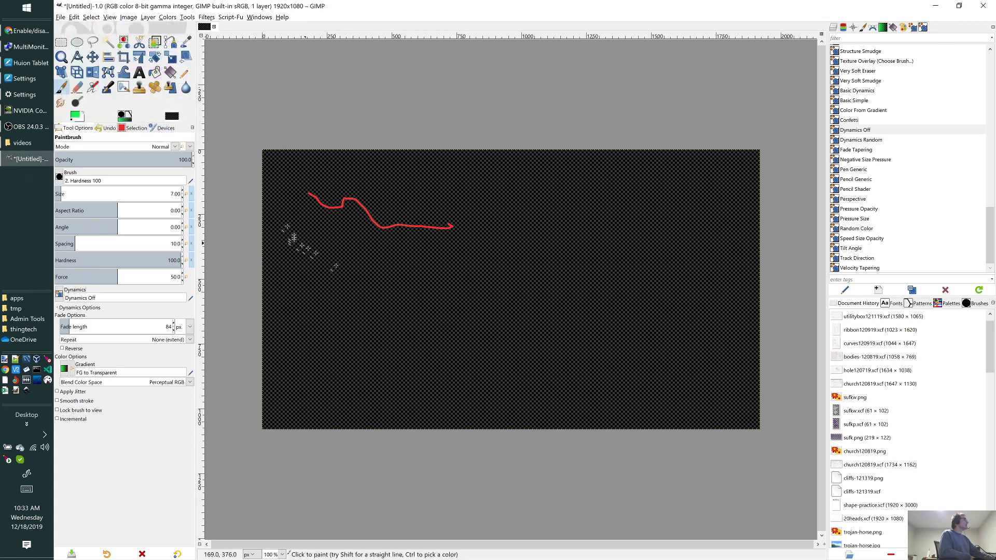
{"action": "left_click_drag", "start_coordinate": [349, 271], "coordinate": [438, 352]}
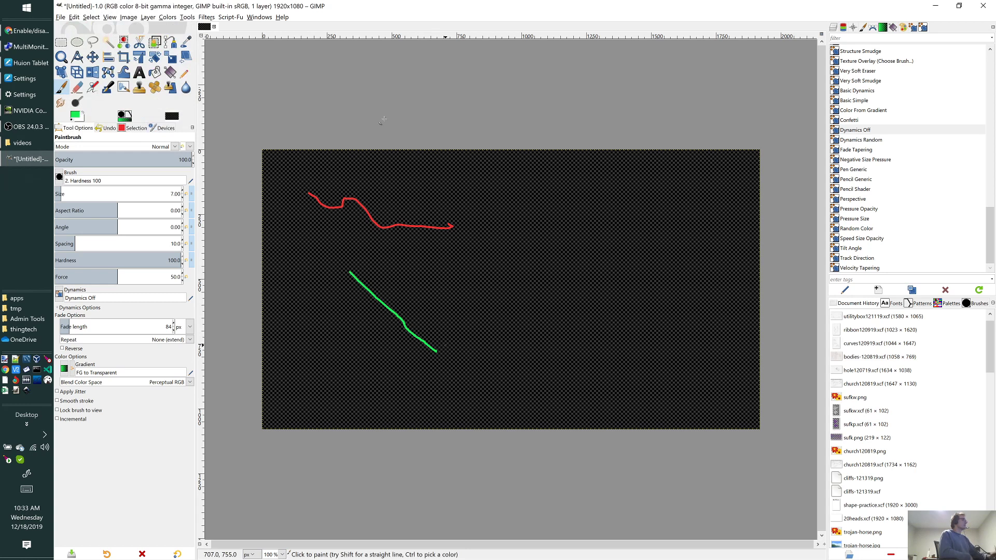
{"action": "left_click_drag", "start_coordinate": [459, 193], "coordinate": [564, 266]}
{"action": "left_click_drag", "start_coordinate": [425, 229], "coordinate": [478, 282]}
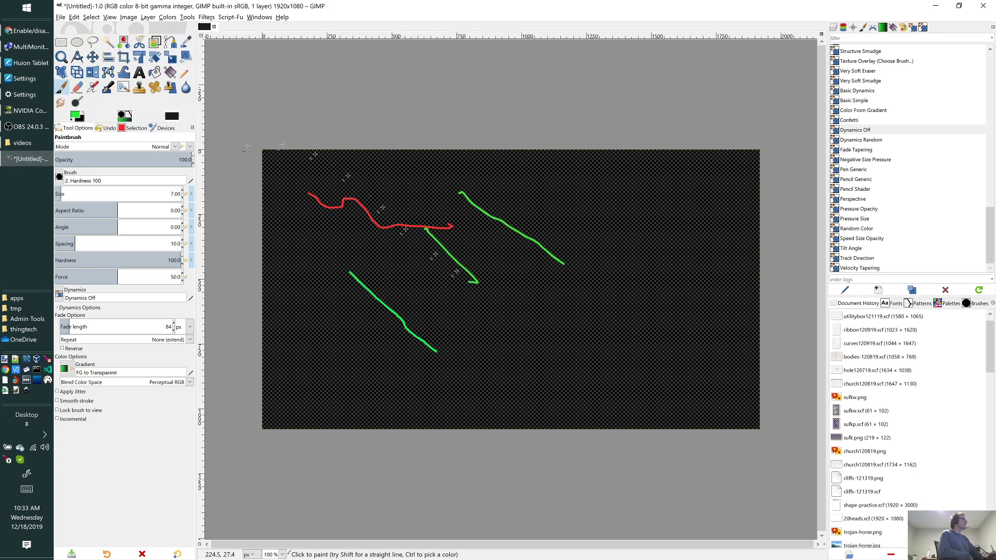
- Paint alternating pinkish-red and green strokes, then bring up the Windows display settings
{"action": "left_click", "coordinate": [75, 117]}
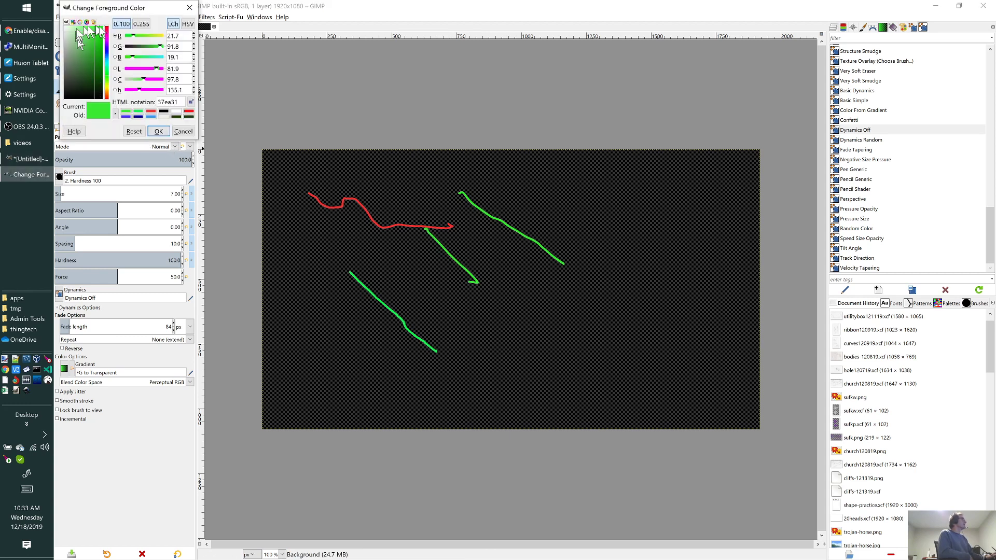
{"action": "left_click", "coordinate": [107, 34]}
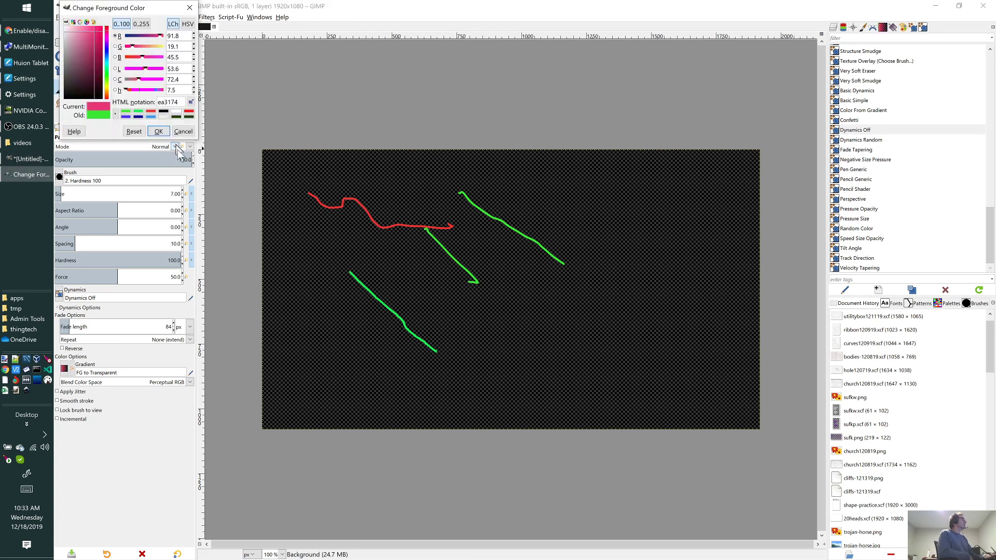
{"action": "left_click", "coordinate": [158, 131]}
{"action": "mouse_move", "coordinate": [511, 257]}
{"action": "left_mouse_down"}
{"action": "mouse_move", "coordinate": [587, 311]}
{"action": "mouse_move", "coordinate": [622, 297]}
{"action": "left_mouse_up"}
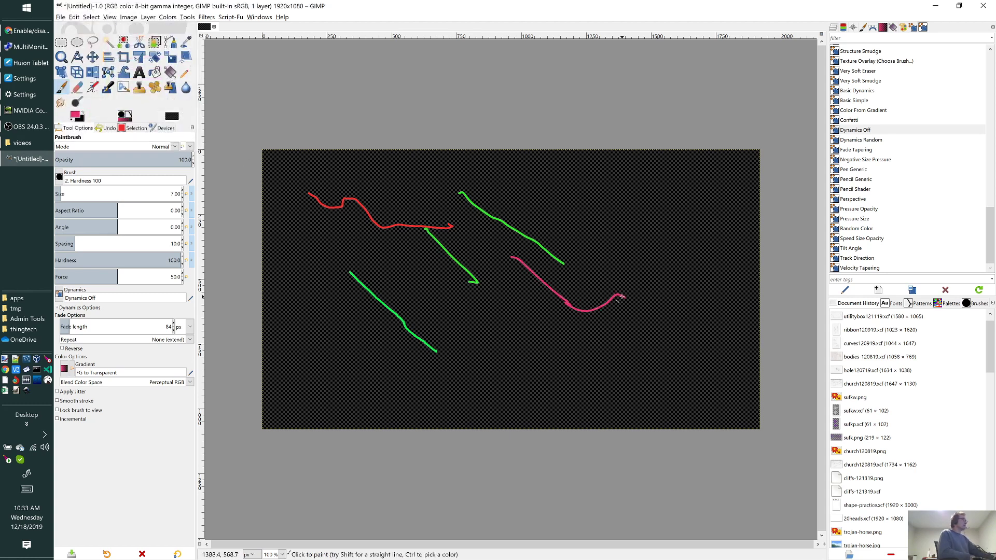
{"action": "left_click", "coordinate": [475, 282], "text": "ctrl"}
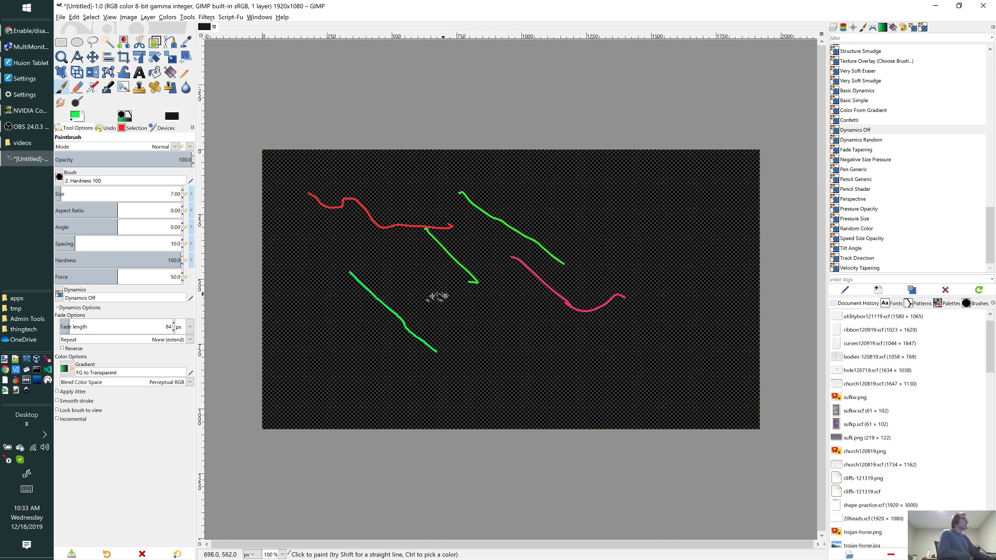
{"action": "left_click_drag", "start_coordinate": [447, 296], "coordinate": [530, 376]}
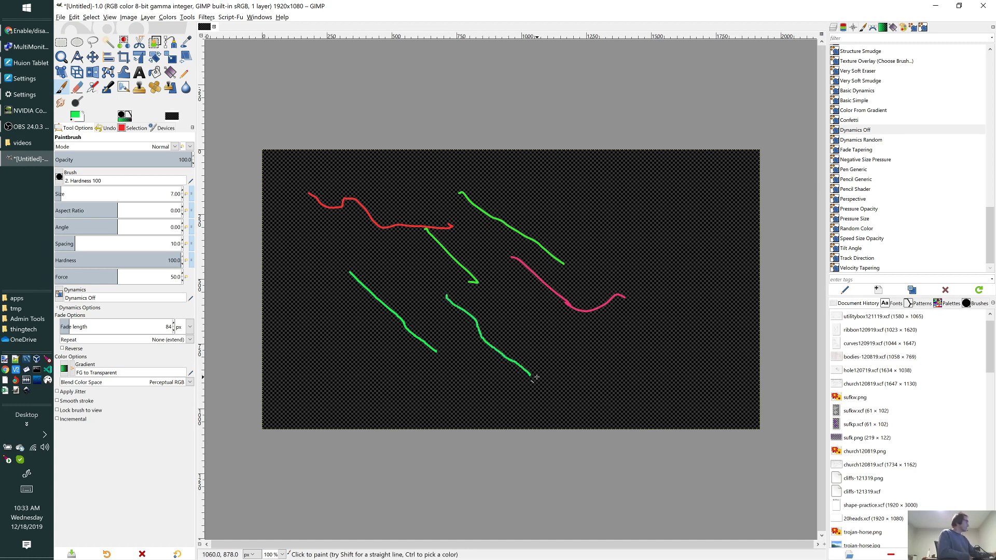
{"action": "left_click", "coordinate": [540, 281], "text": "ctrl"}
{"action": "mouse_move", "coordinate": [376, 129]}
{"action": "left_mouse_down"}
{"action": "mouse_move", "coordinate": [399, 189]}
{"action": "mouse_move", "coordinate": [455, 196]}
{"action": "mouse_move", "coordinate": [508, 235]}
{"action": "left_mouse_up"}
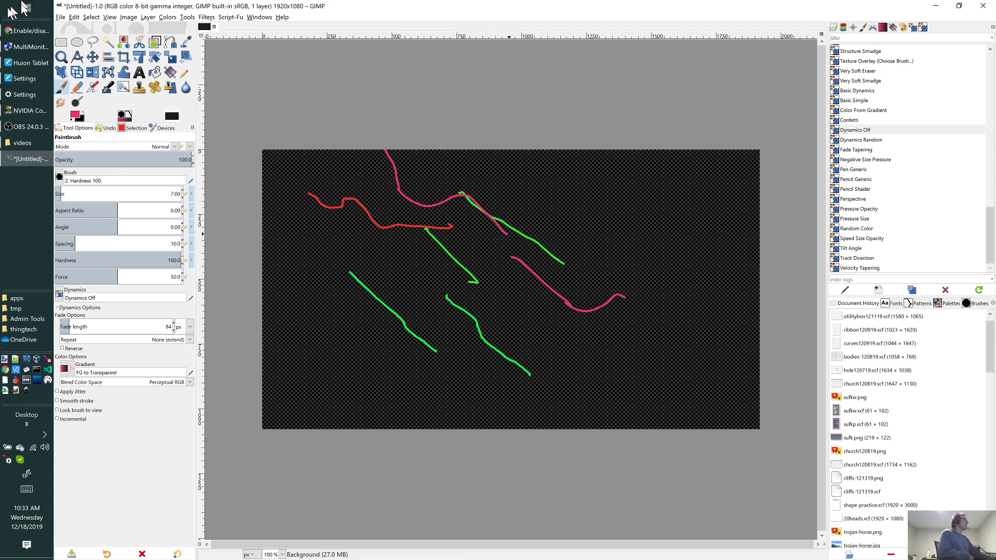
{"action": "left_click", "coordinate": [21, 93]}
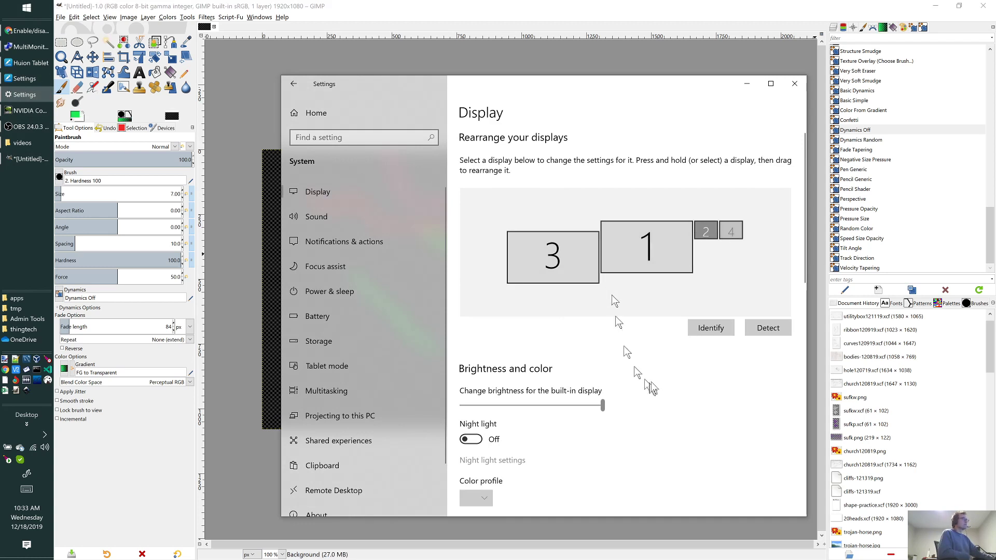
{"action": "scroll", "coordinate": [655, 379], "scroll_direction": "down", "scroll_amount": 5}
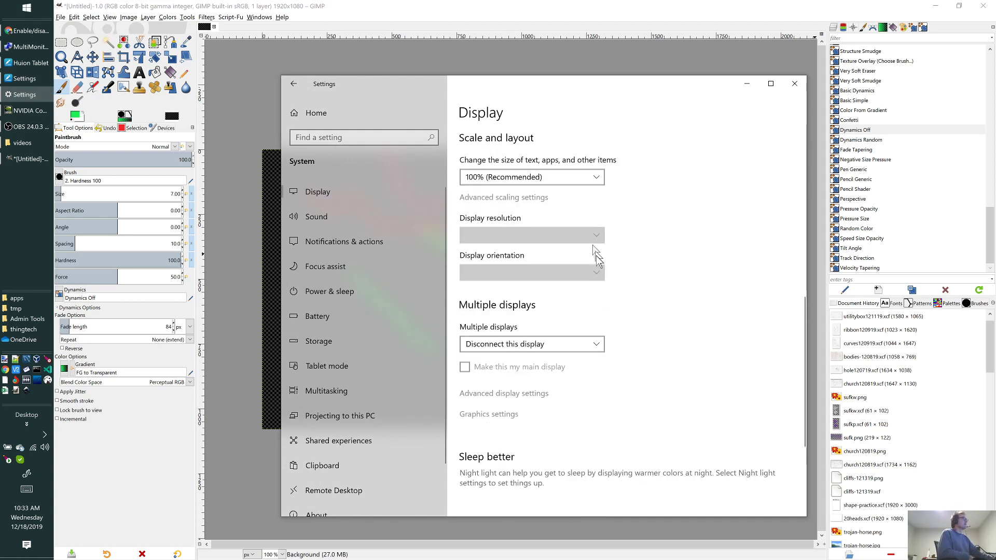
{"action": "scroll", "coordinate": [540, 384], "scroll_direction": "down", "scroll_amount": 1}
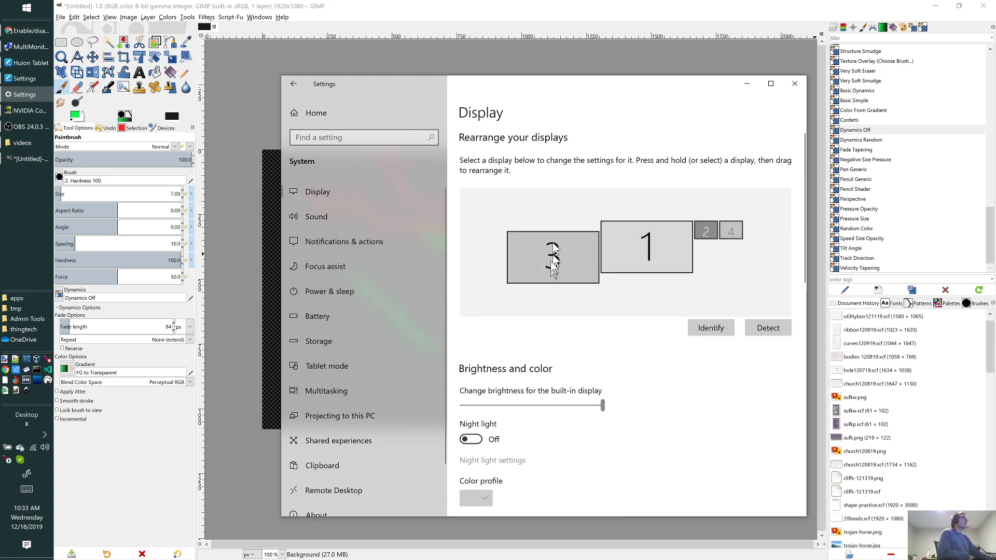
{"action": "scroll", "coordinate": [632, 372], "scroll_direction": "down", "scroll_amount": 3}
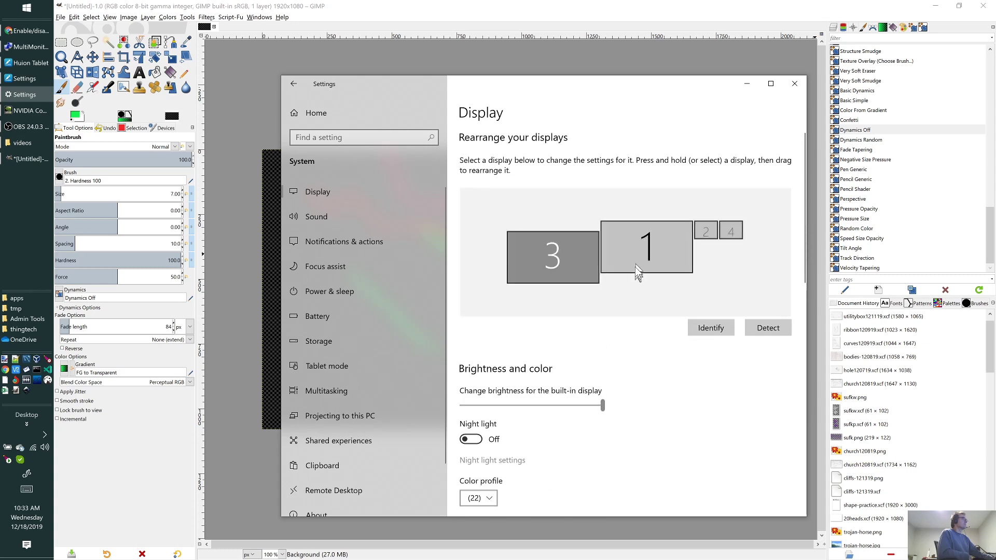
{"action": "left_click", "coordinate": [635, 267]}
{"action": "scroll", "coordinate": [638, 311], "scroll_direction": "down", "scroll_amount": 5}
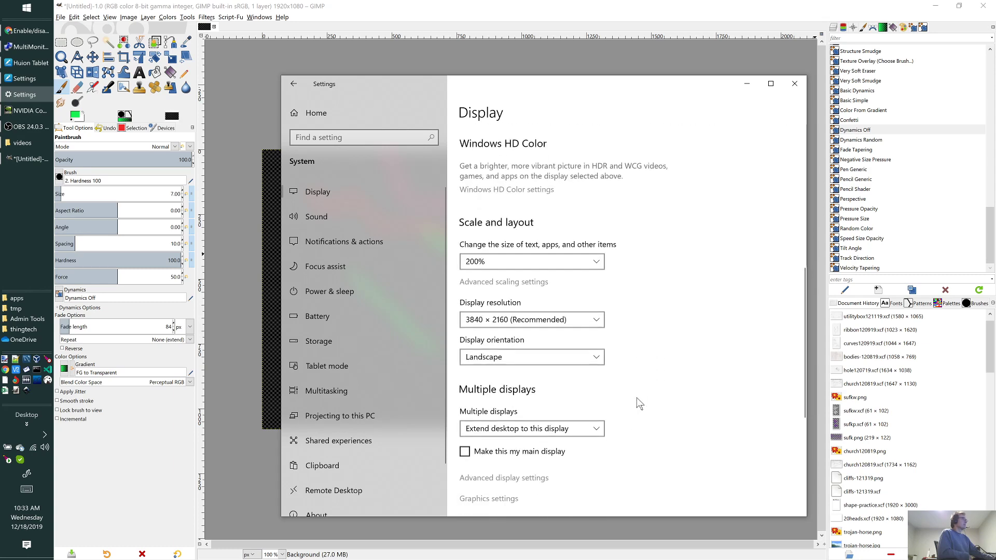
{"action": "scroll", "coordinate": [641, 399], "scroll_direction": "down", "scroll_amount": 1}
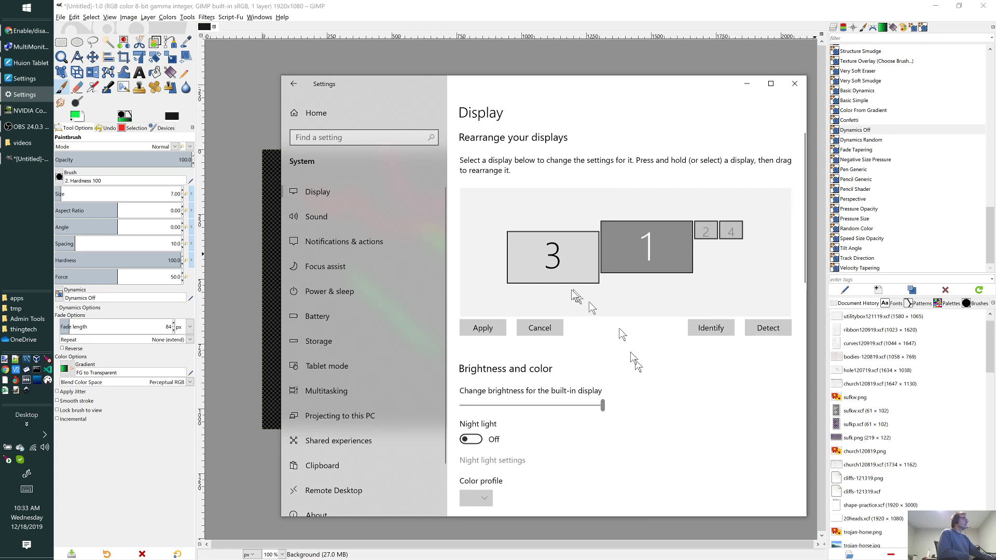
{"action": "left_click", "coordinate": [556, 264]}
{"action": "scroll", "coordinate": [618, 358], "scroll_direction": "down", "scroll_amount": 4}
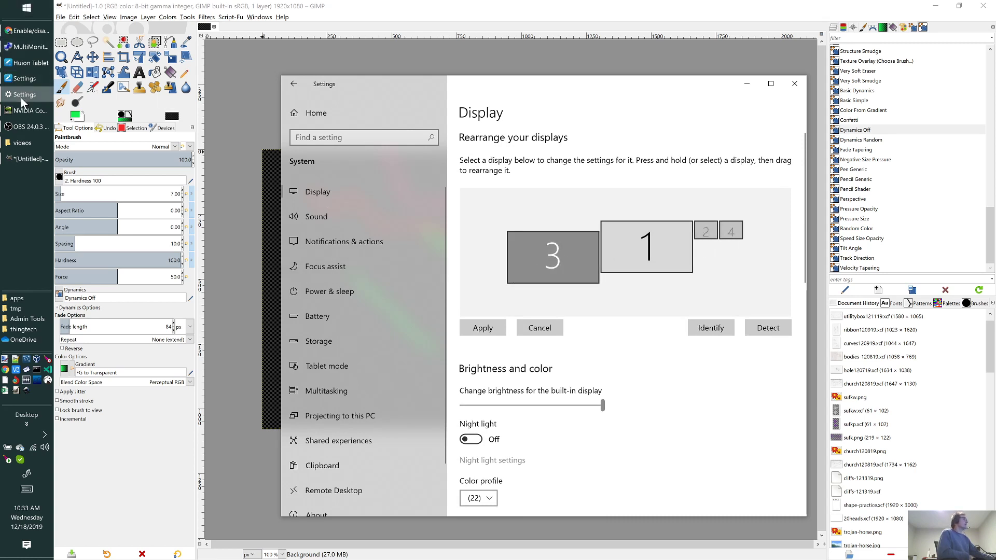
{"action": "mouse_move", "coordinate": [16, 112]}
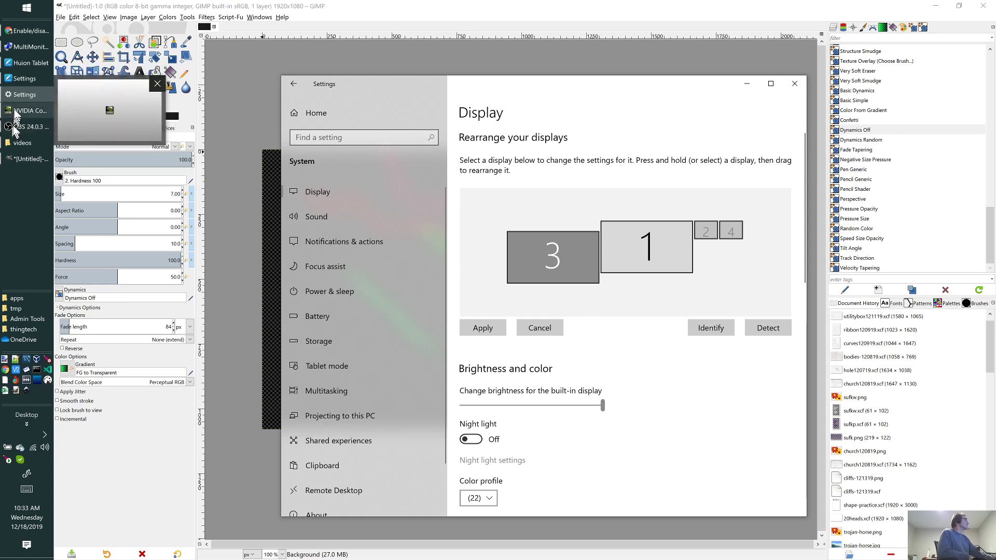
- Re-enable DISPLAY3 and DISPLAY6 at 1920 X 1080 and bring Display settings forward
{"action": "left_click", "coordinate": [15, 53]}
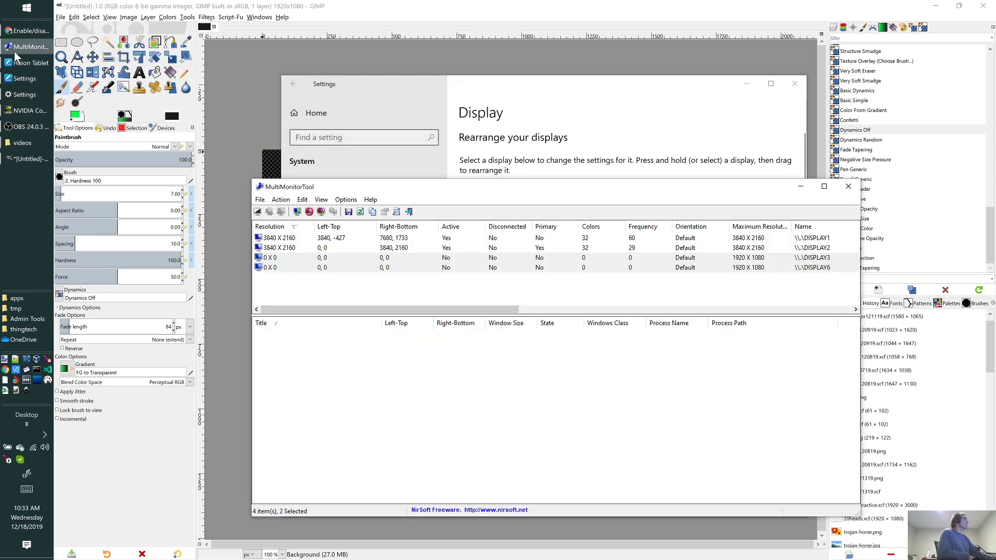
{"action": "right_click", "coordinate": [322, 260]}
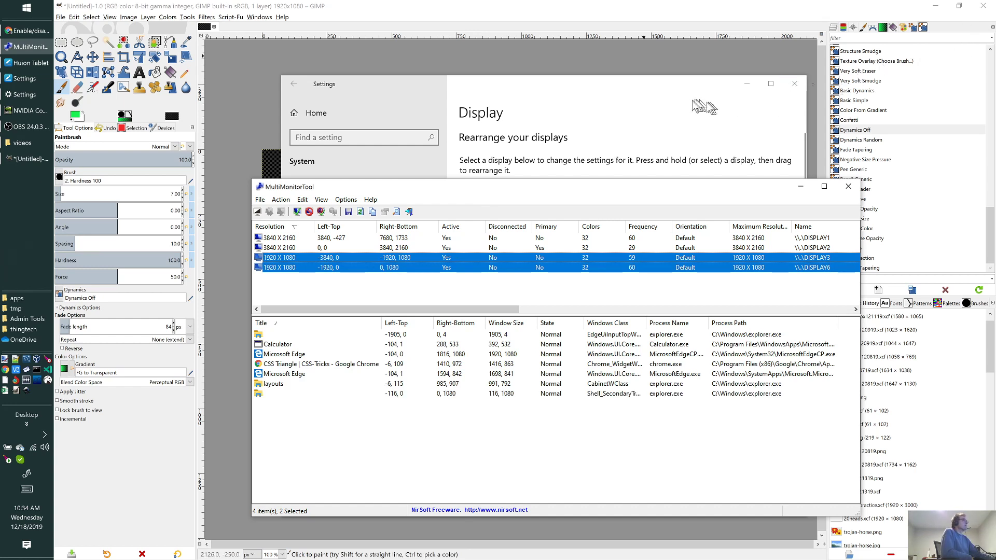
{"action": "left_click", "coordinate": [675, 103]}
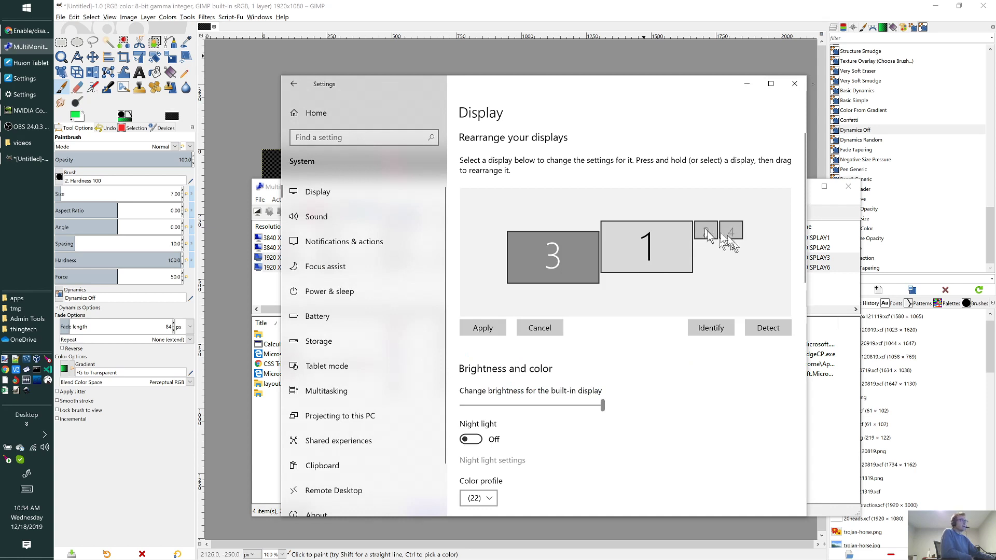
- Load the recent monitors configuration monitors.cfg in MultiMonitorTool
{"action": "left_click", "coordinate": [259, 200]}
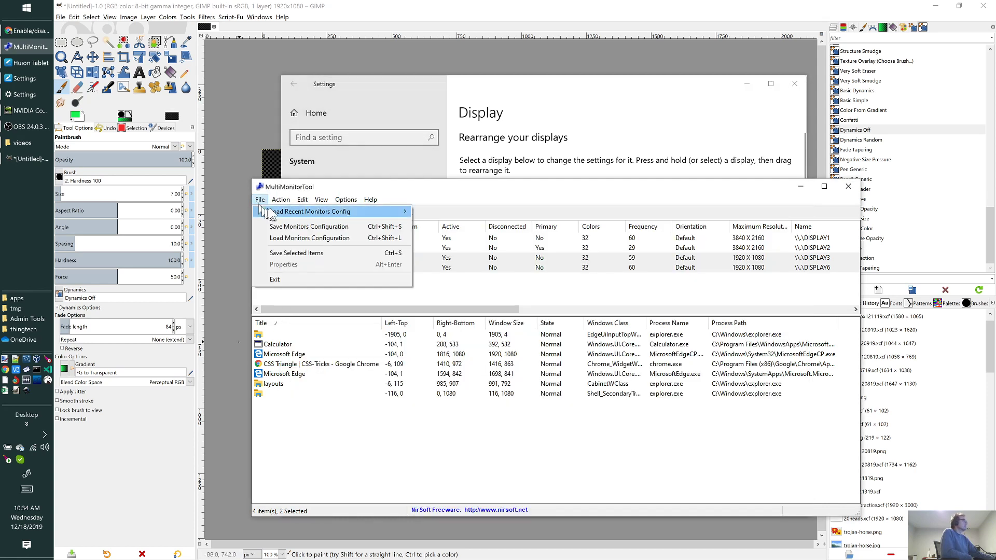
{"action": "mouse_move", "coordinate": [311, 212]}
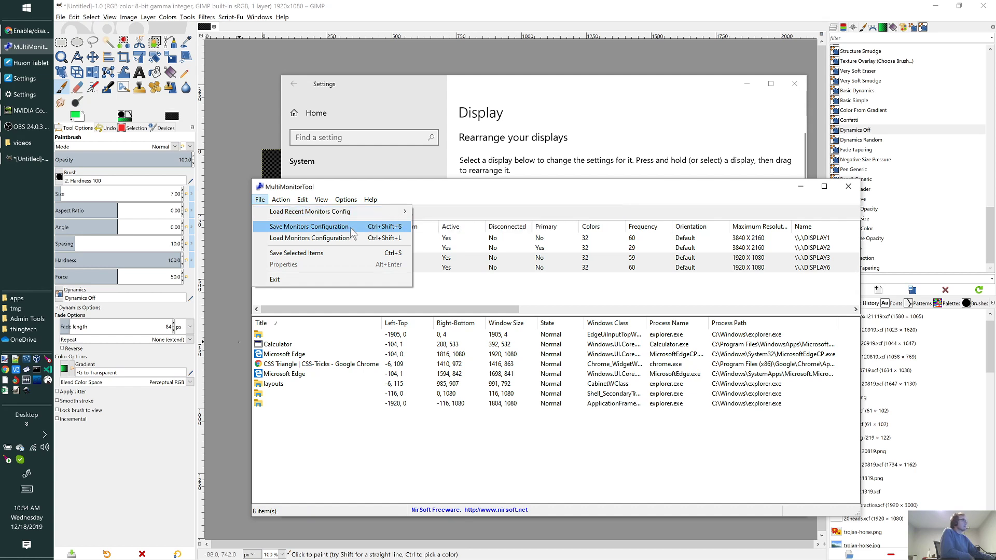
{"action": "mouse_move", "coordinate": [349, 211]}
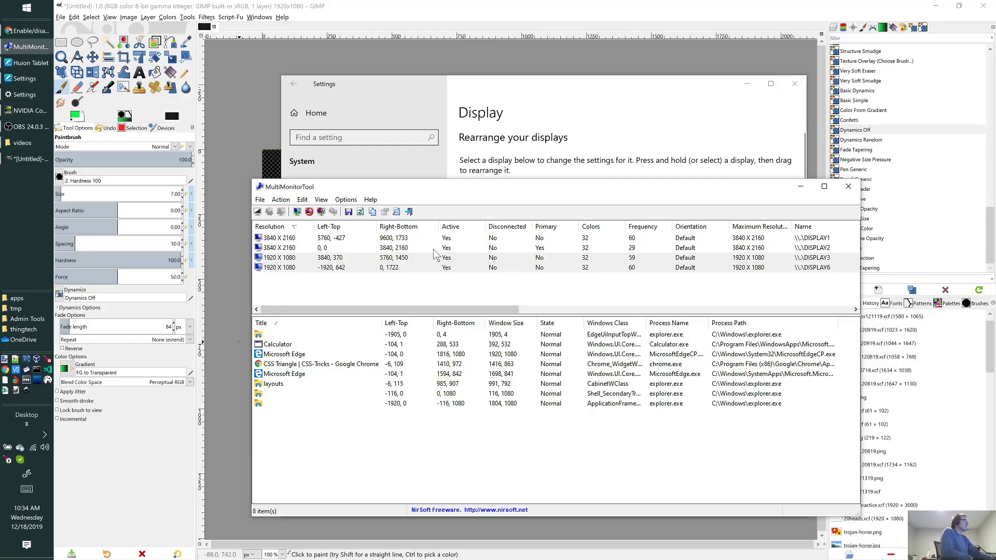
- Move display 3 next to display 4 in the layout and close Settings
{"action": "left_click", "coordinate": [626, 91]}
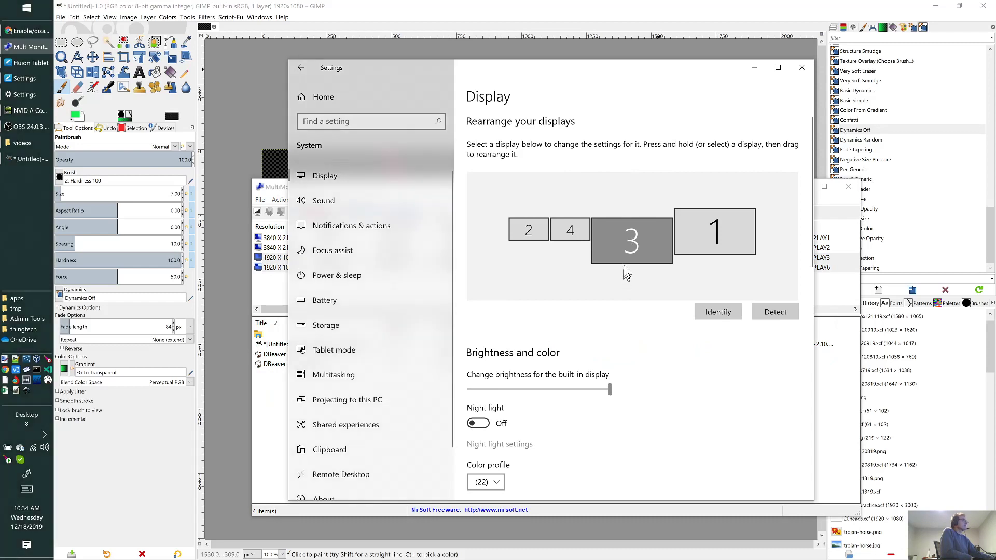
{"action": "left_click_drag", "start_coordinate": [625, 249], "coordinate": [591, 237]}
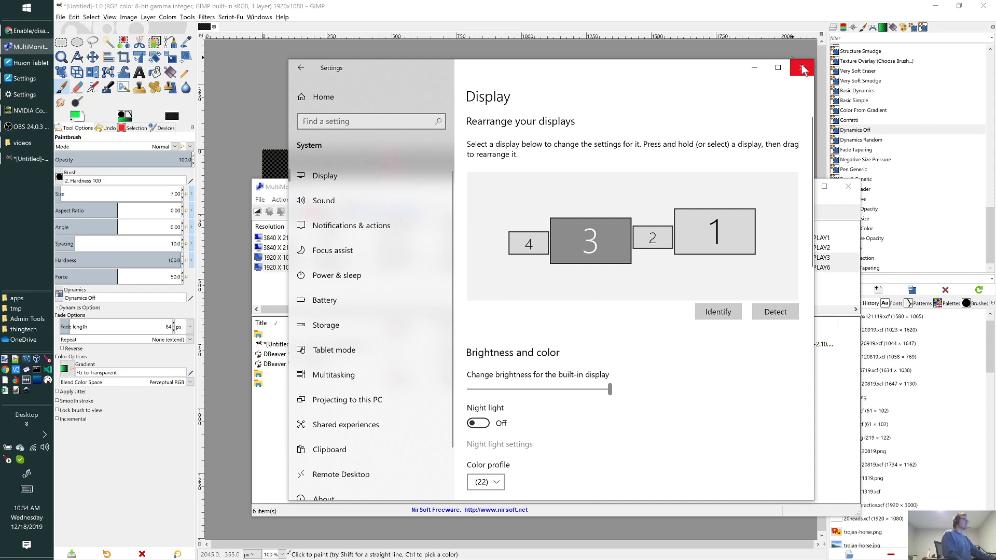
{"action": "left_click", "coordinate": [546, 49]}
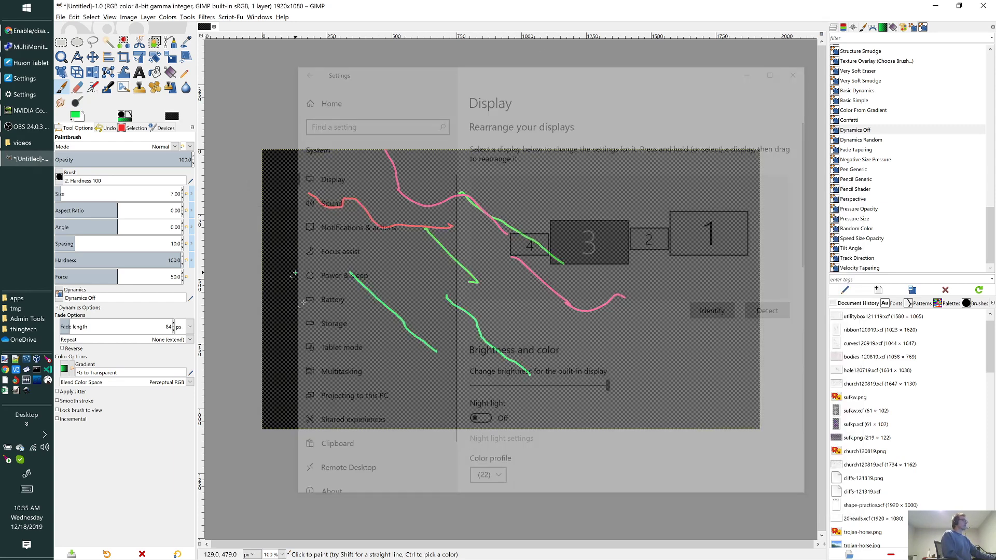
- Paint a short green stroke on the left and swap the colour back to pinkish red
{"action": "left_click_drag", "start_coordinate": [295, 273], "coordinate": [313, 348]}
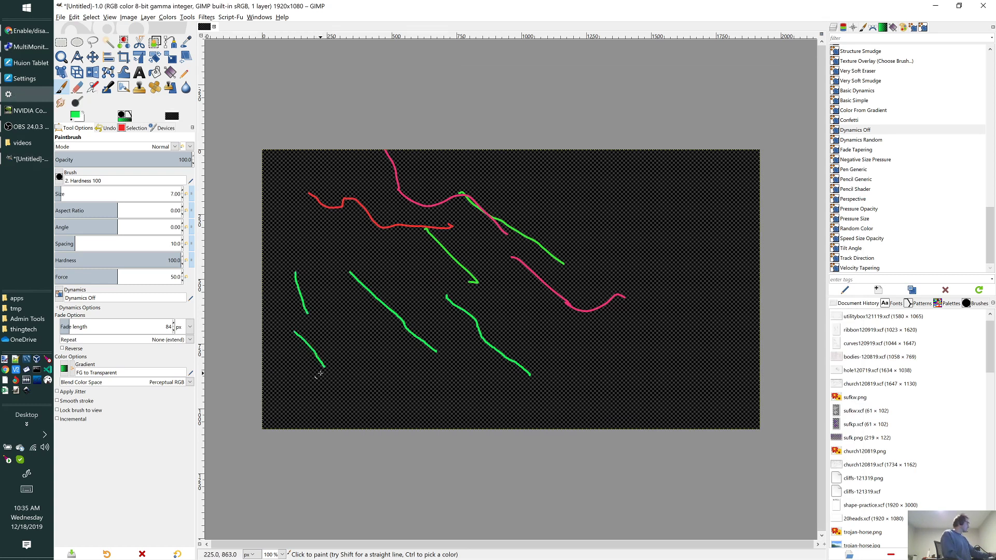
{"action": "key", "text": "x"}
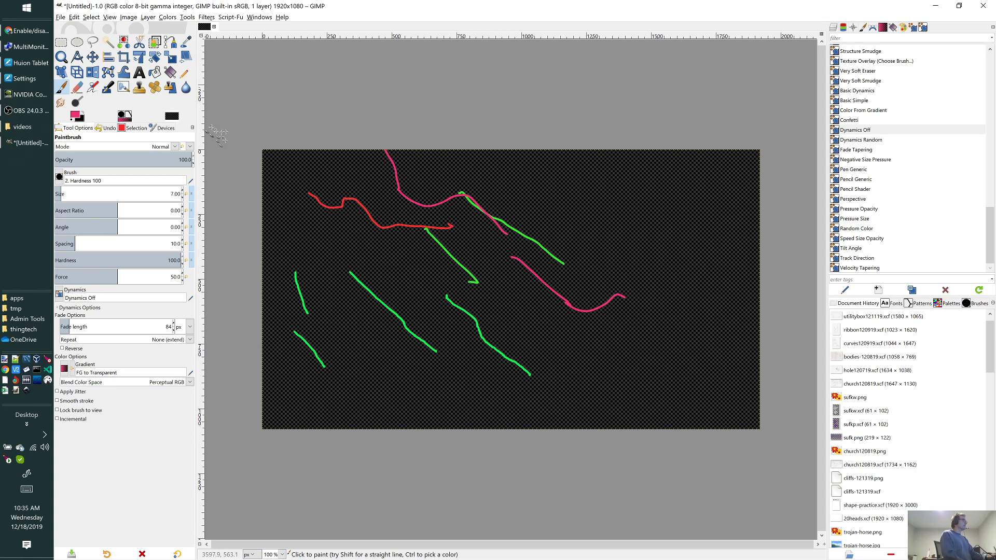